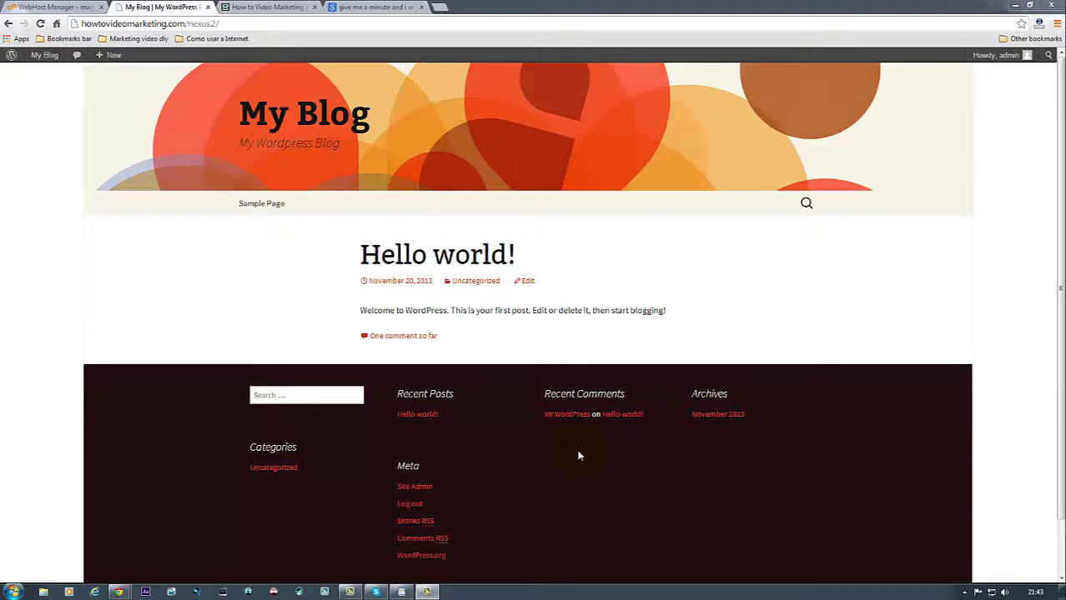
Go to Appearance > Themes to reach the Manage Themes screen
click(590, 335)
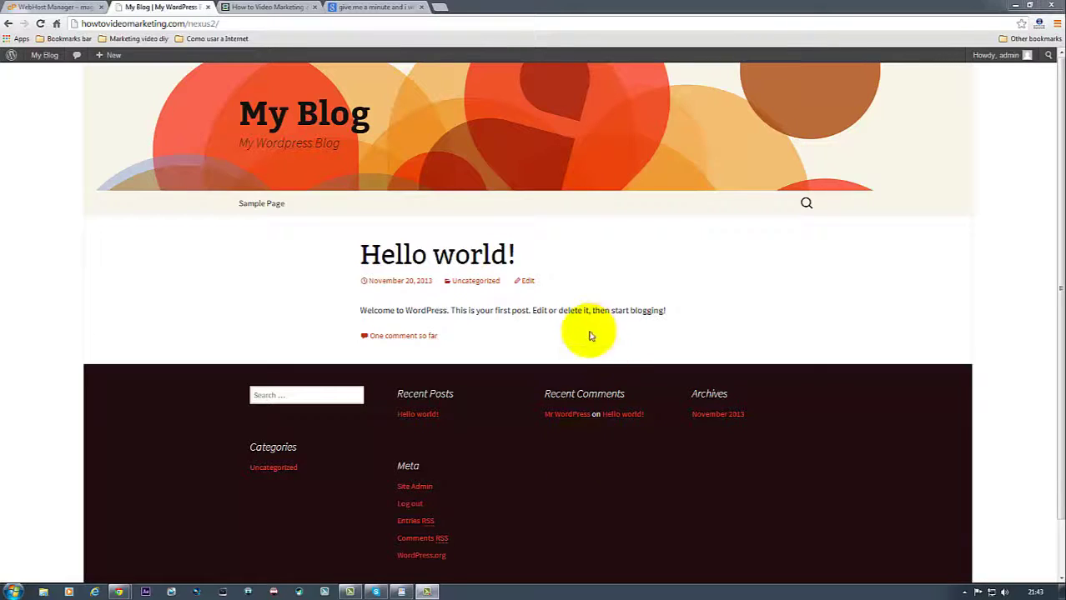
scroll(801, 260, down, 2)
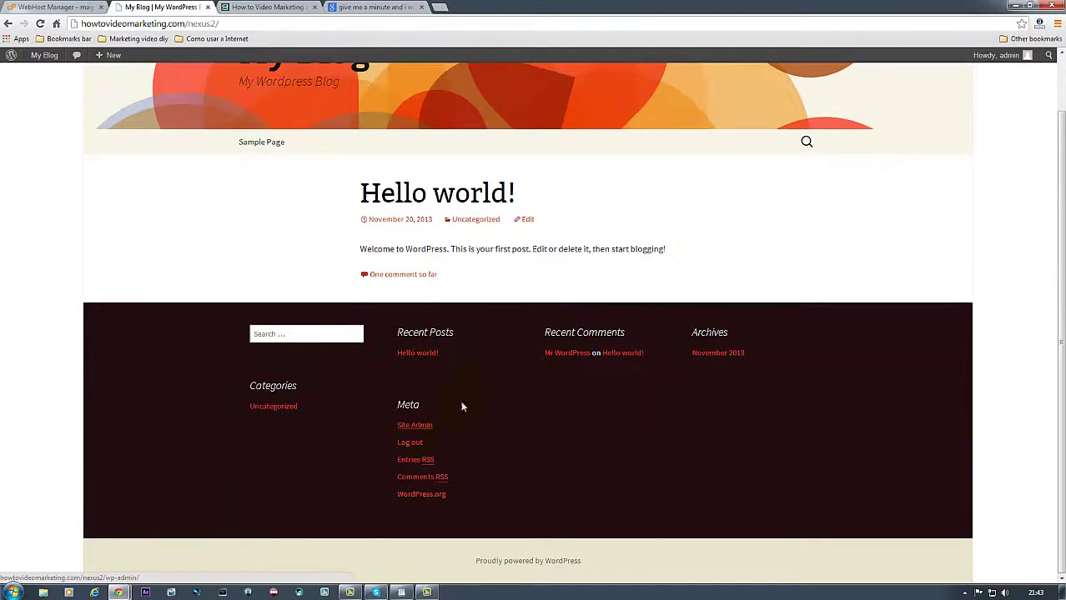
scroll(462, 406, up, 2)
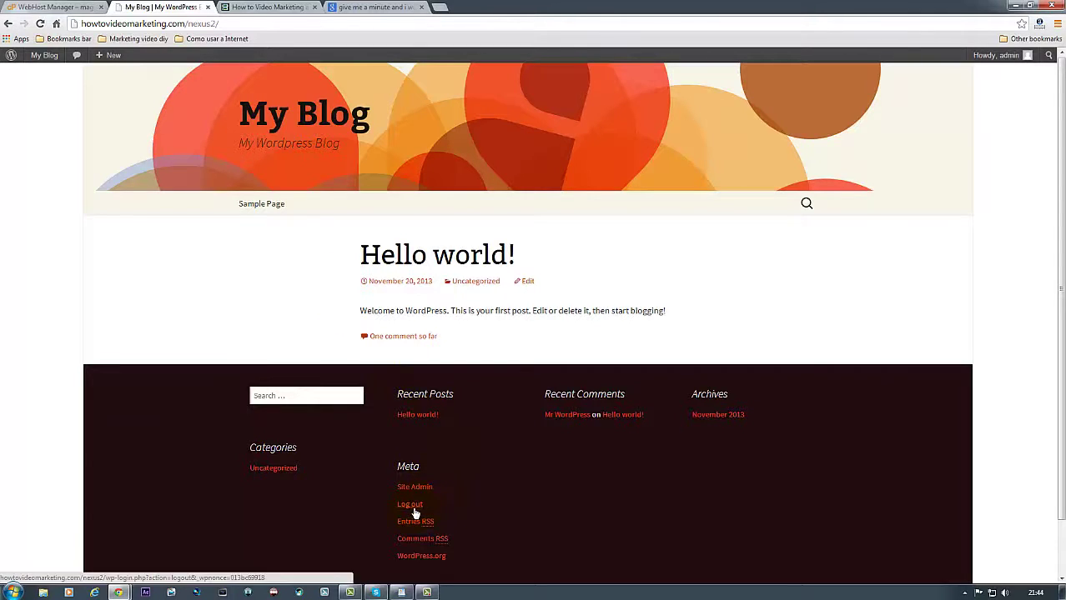
mouse_move(50, 62)
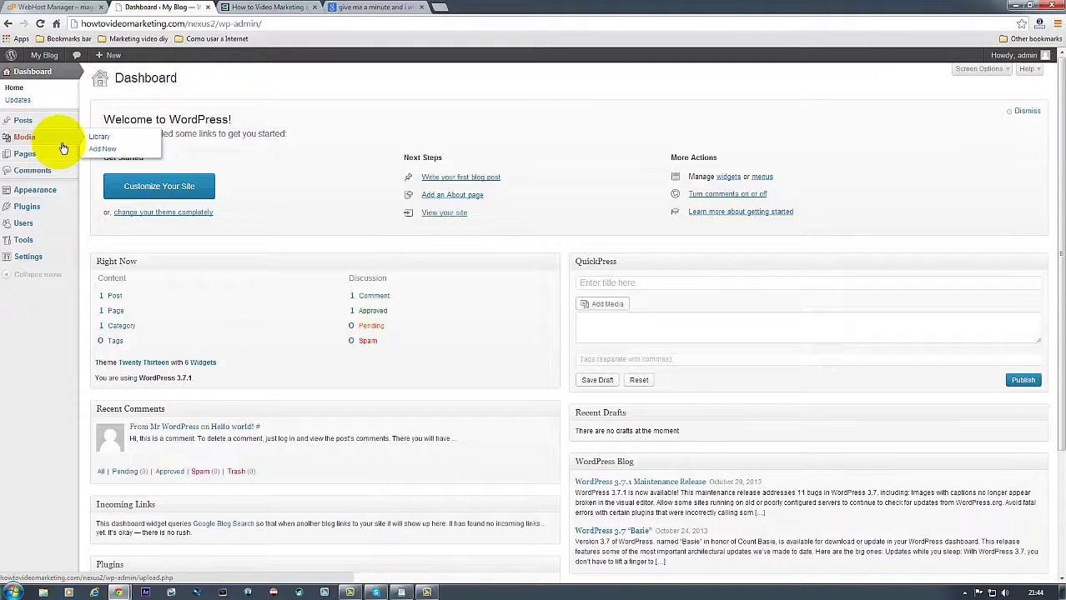
mouse_move(49, 213)
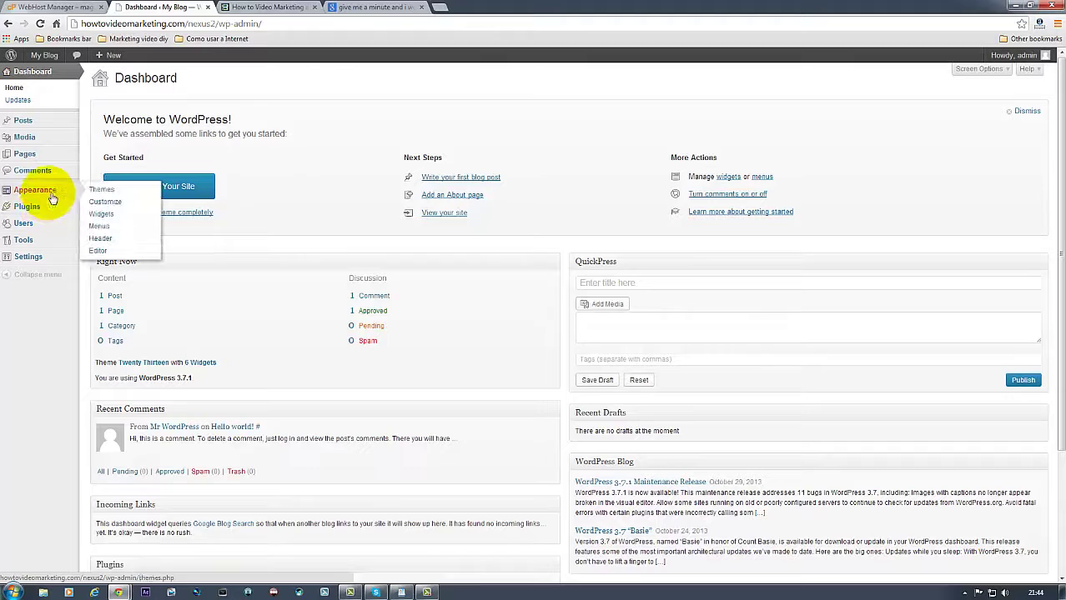
click(98, 190)
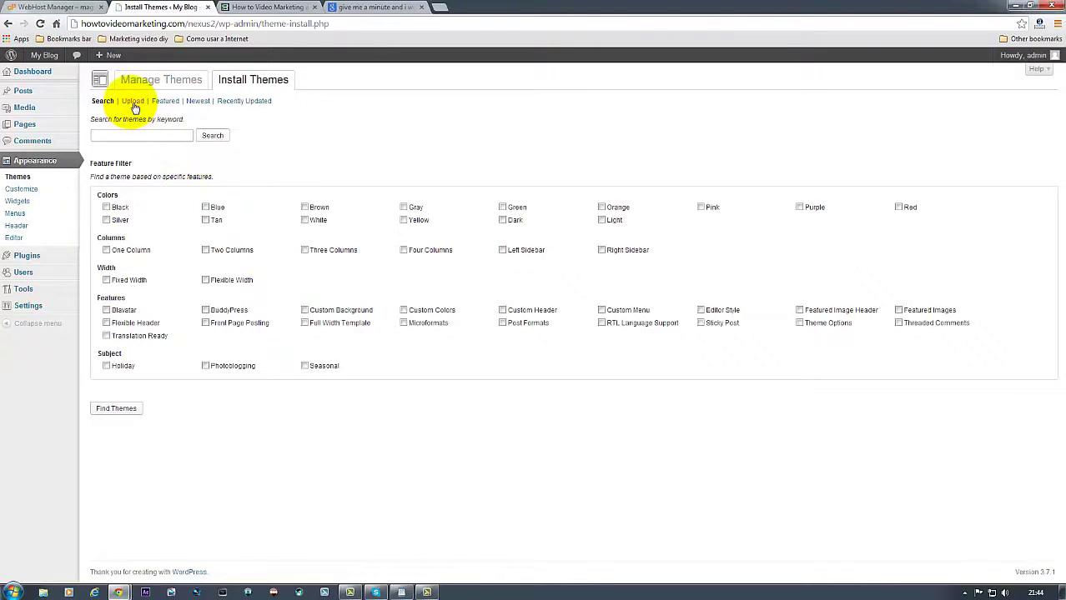
Switch to Upload and choose WhosWho.zip from Desktop > WhosWho For Wolfy
click(133, 101)
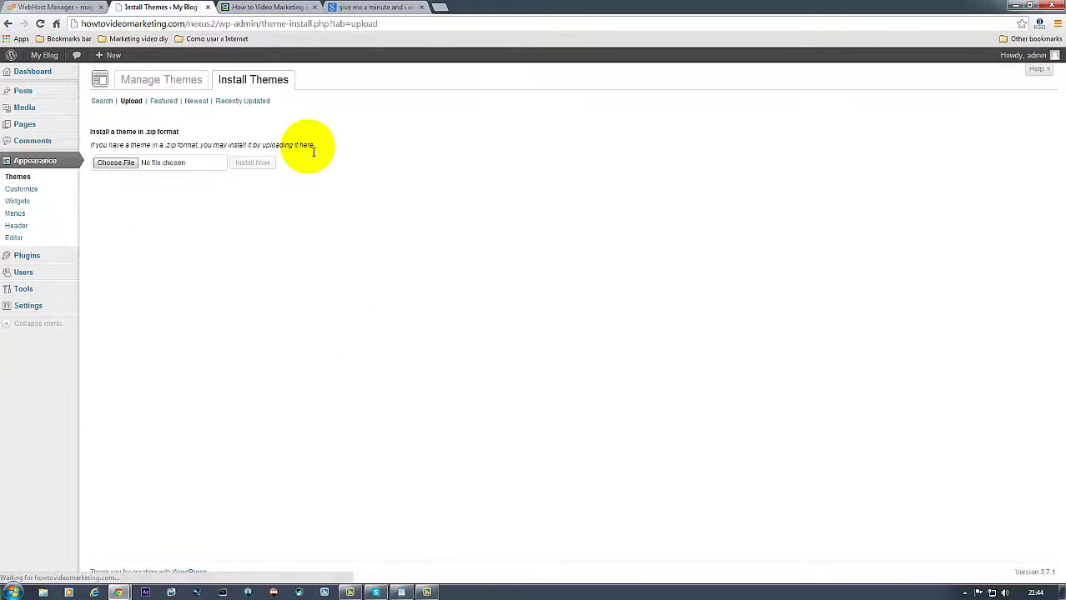
click(125, 164)
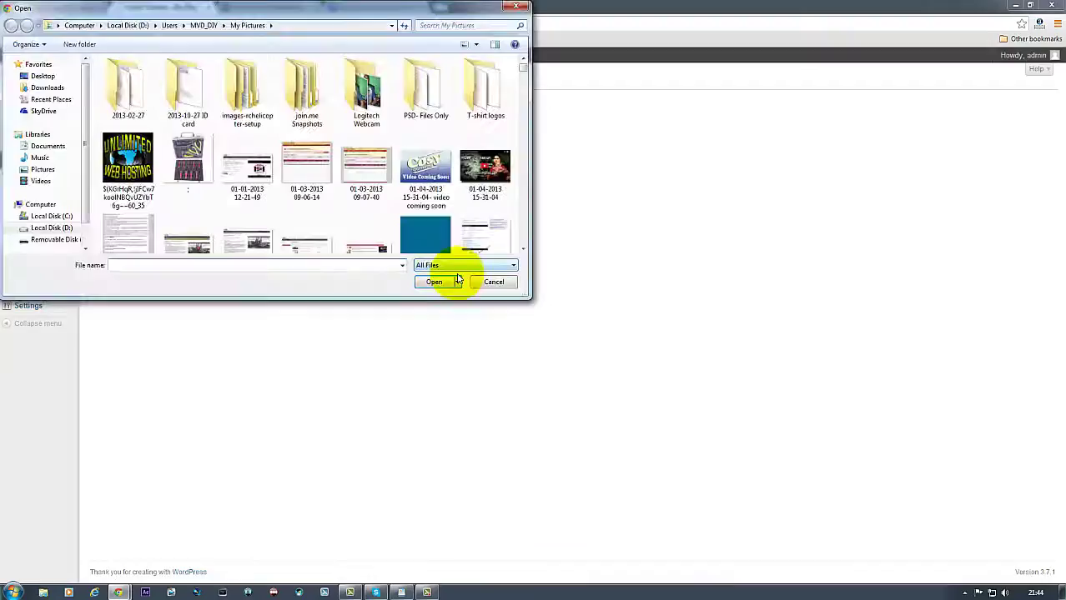
drag(589, 81, 590, 92)
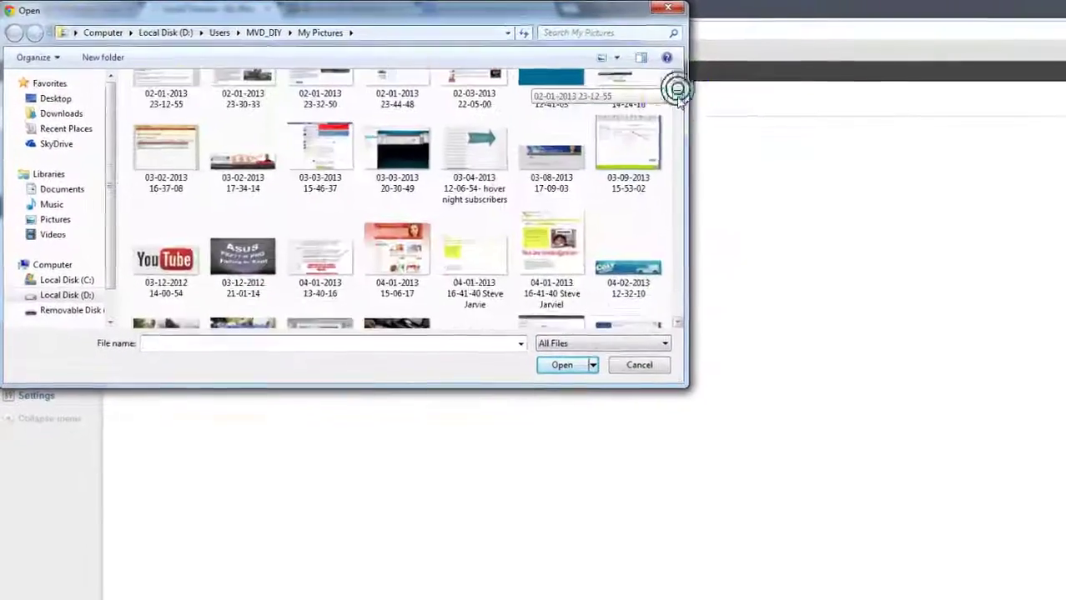
drag(767, 121, 783, 135)
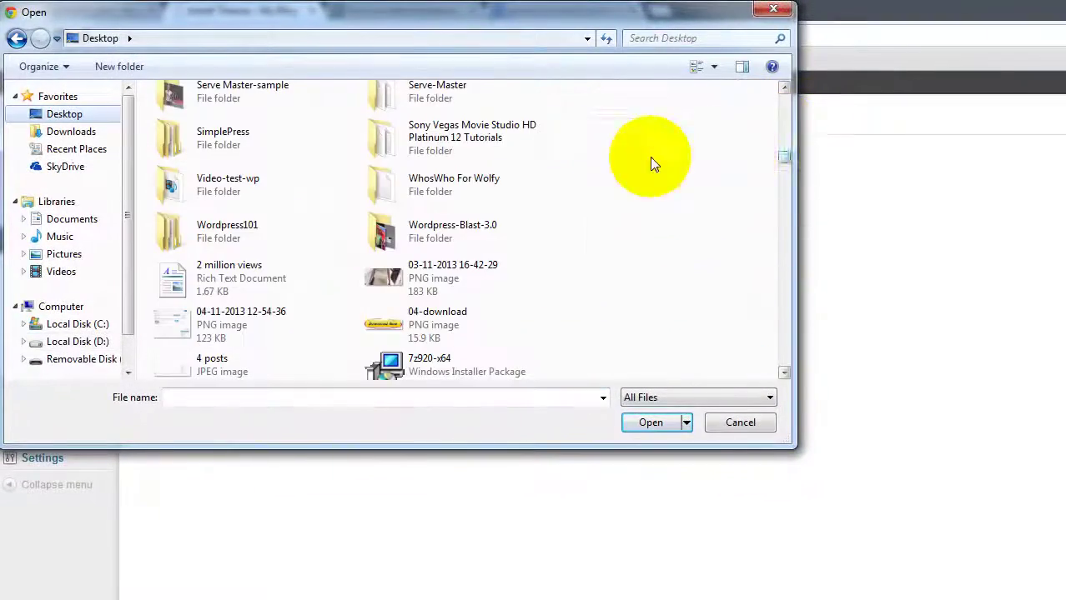
click(372, 187)
double_click(372, 187)
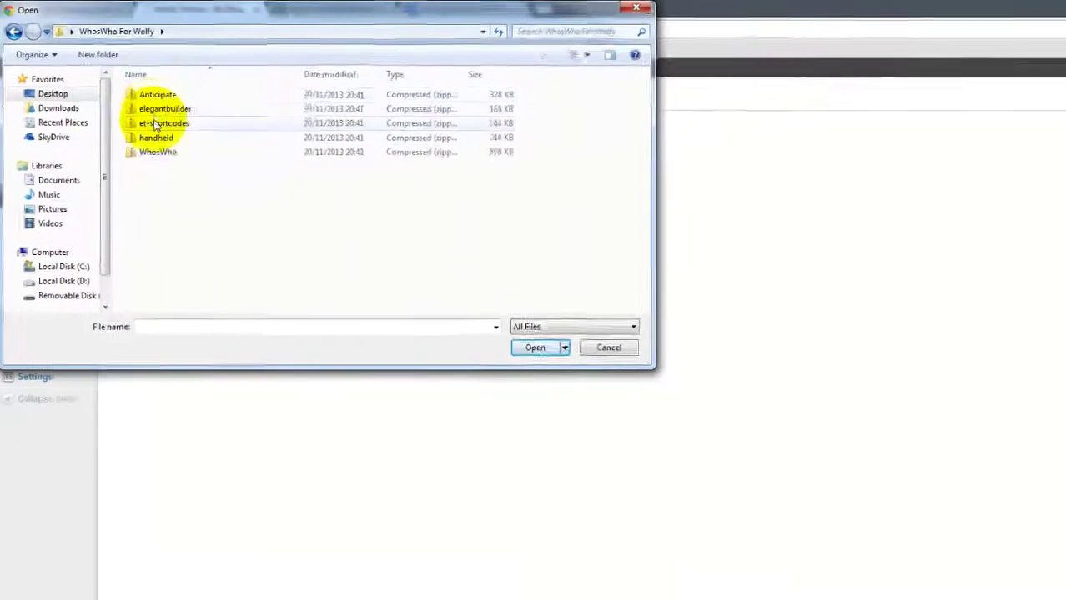
click(125, 125)
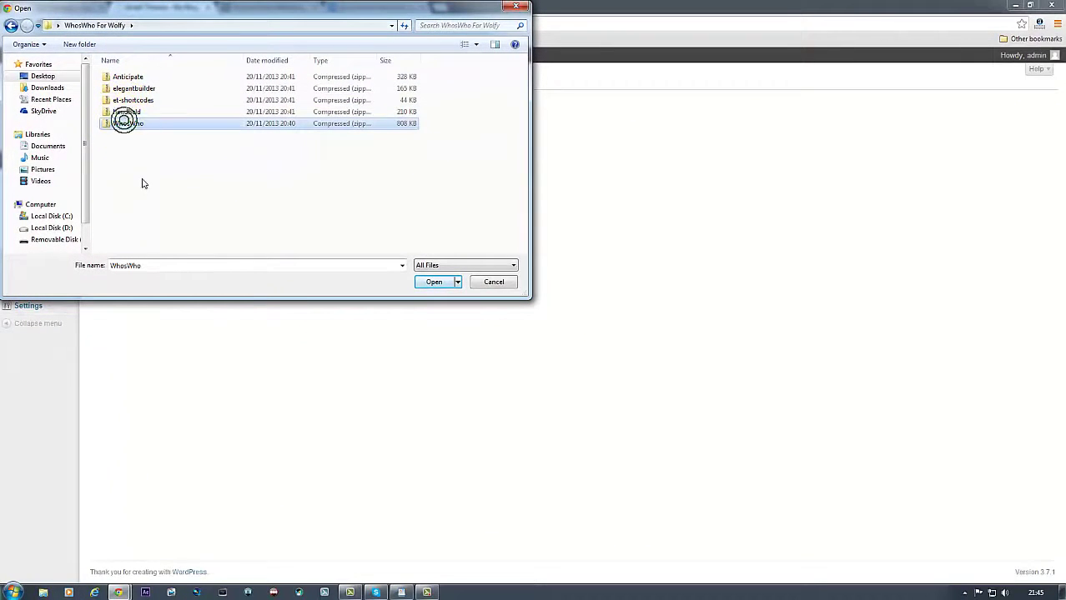
click(433, 283)
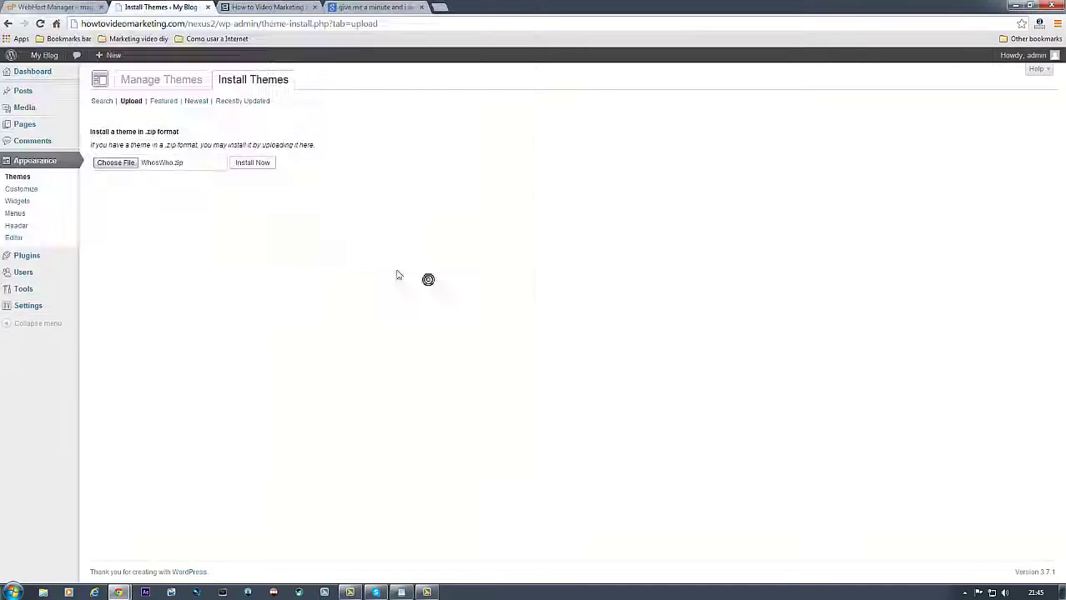
Install the uploaded WhosWho theme, live-preview it, and Save & Activate it
click(251, 163)
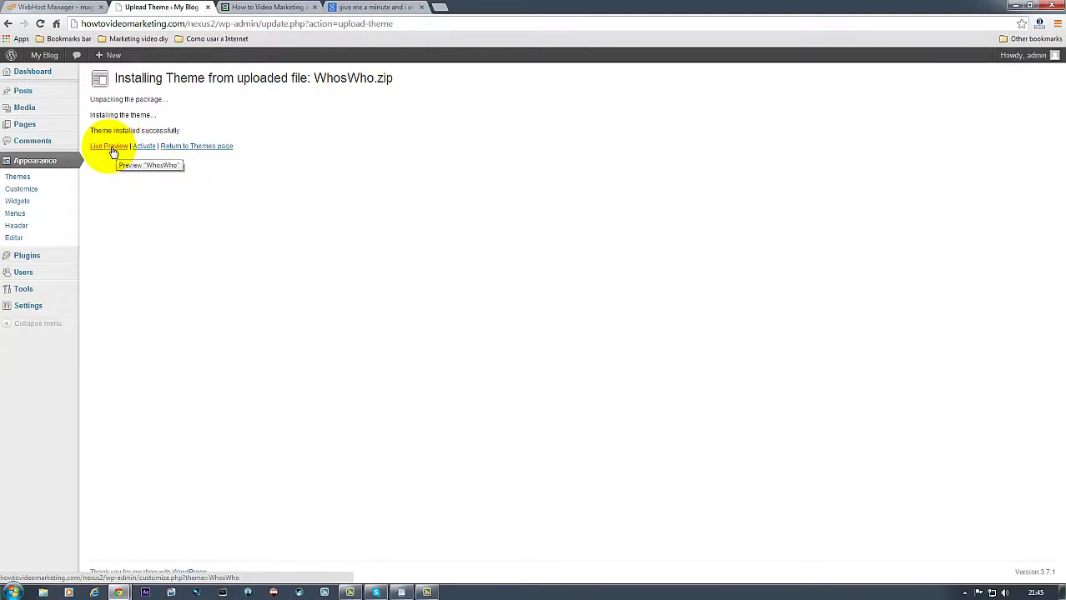
click(111, 149)
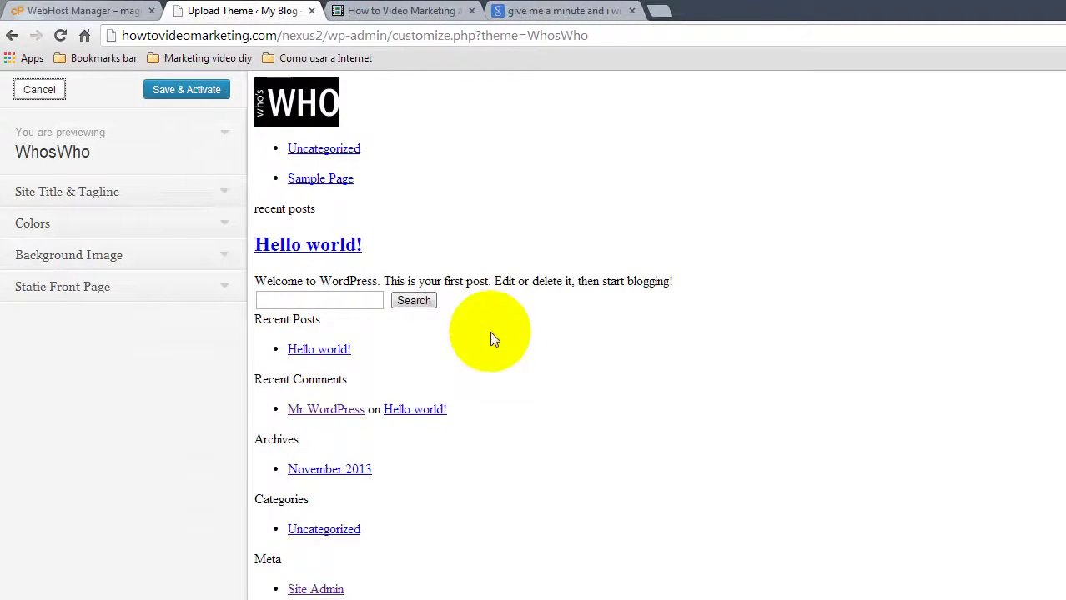
click(179, 90)
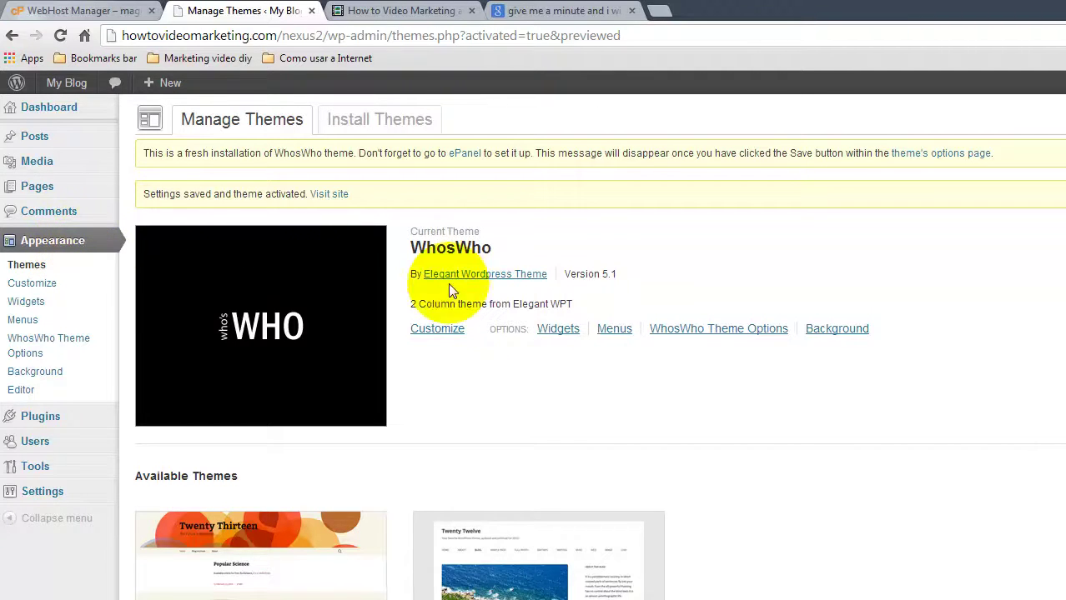
click(450, 331)
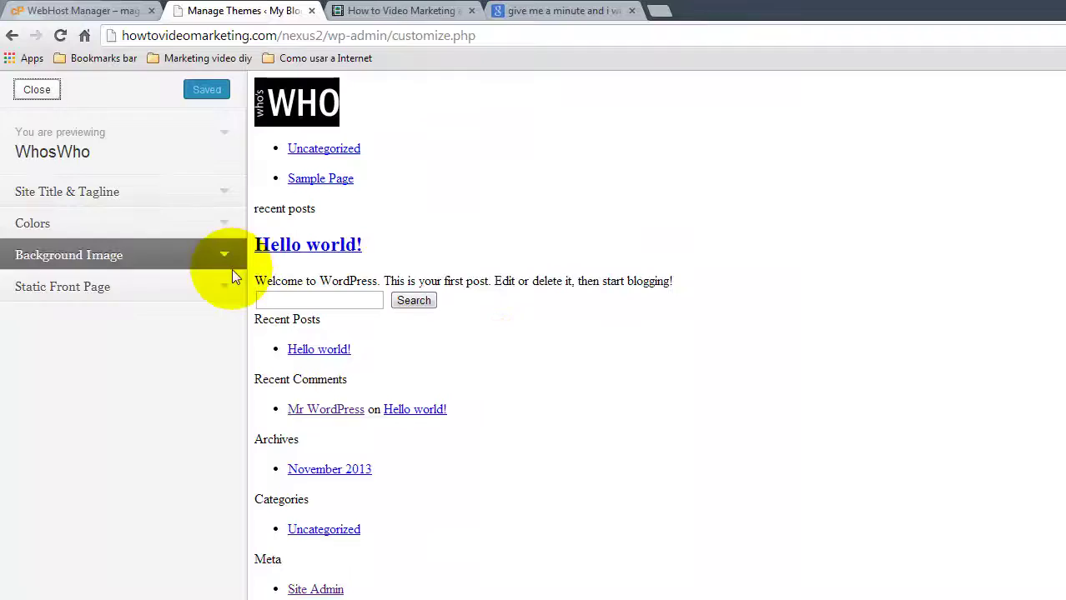
click(227, 287)
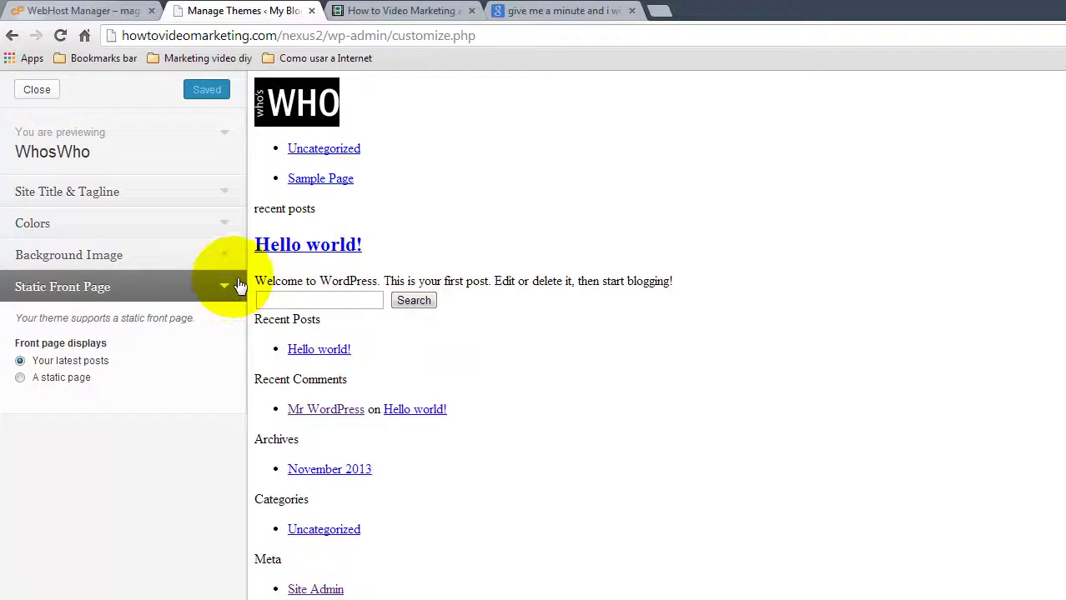
click(230, 254)
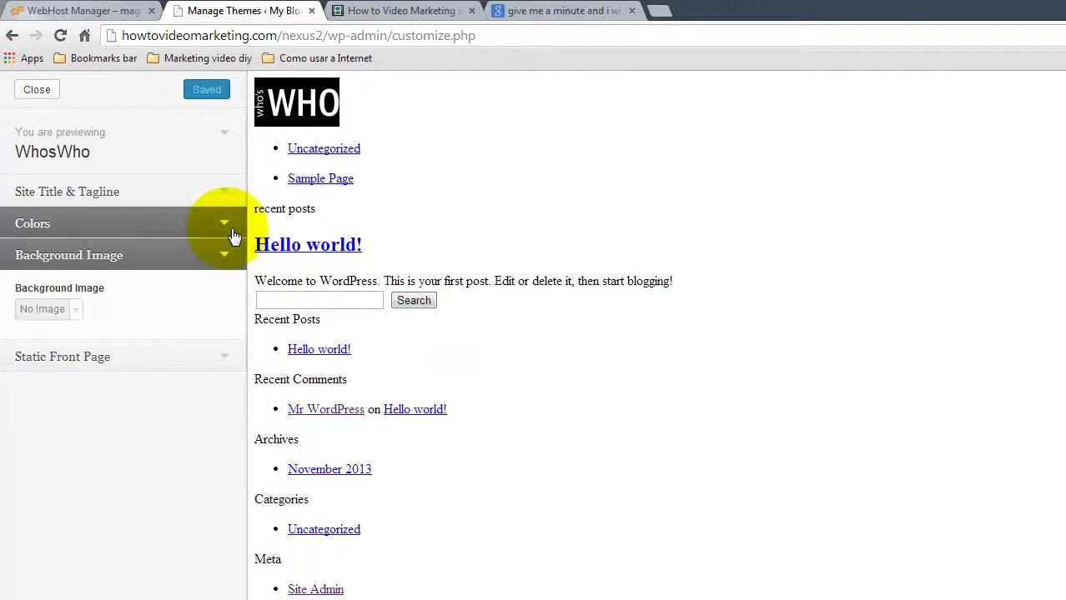
click(234, 238)
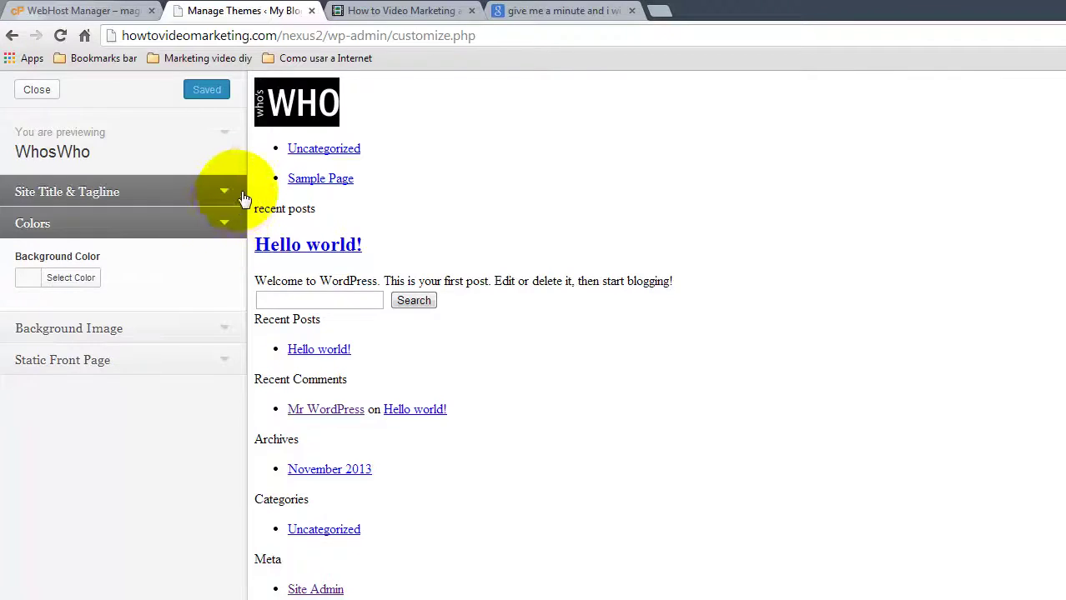
click(242, 194)
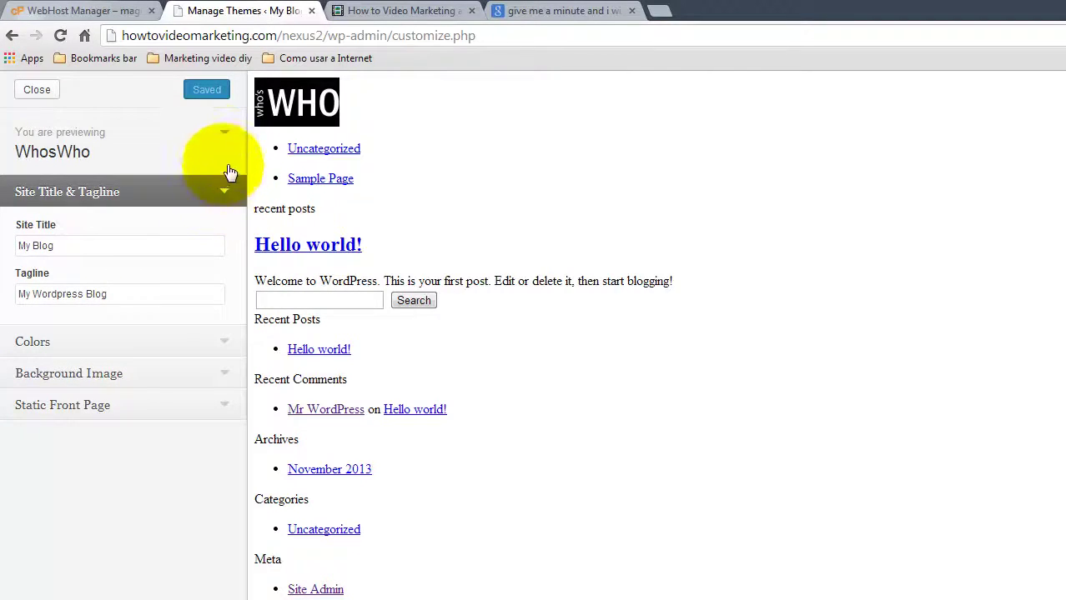
click(37, 90)
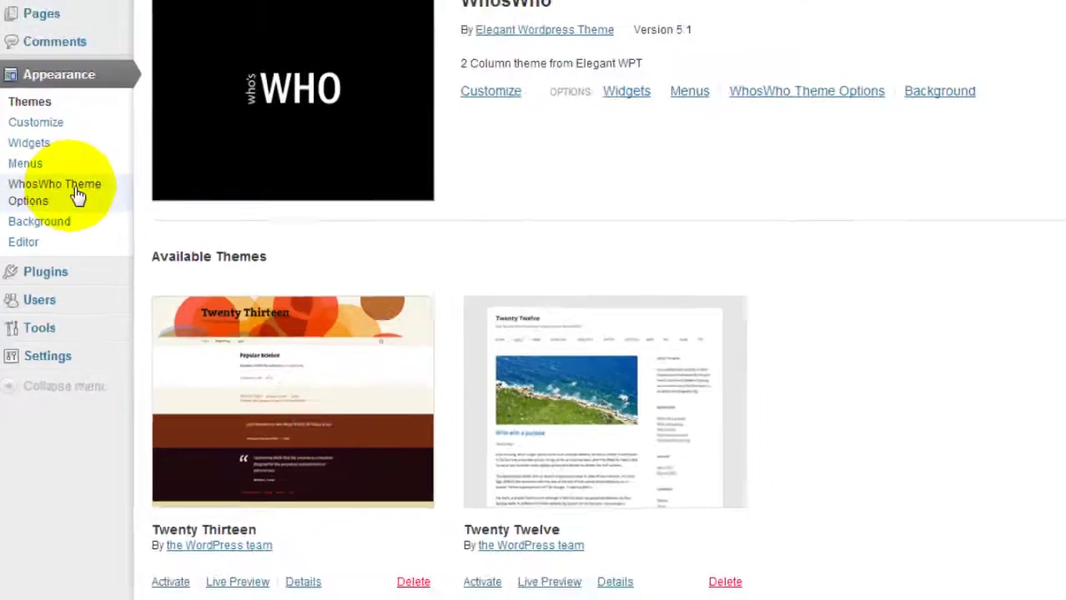
Open Appearance > WhosWho Theme Options to show the ePanel General Settings
click(50, 232)
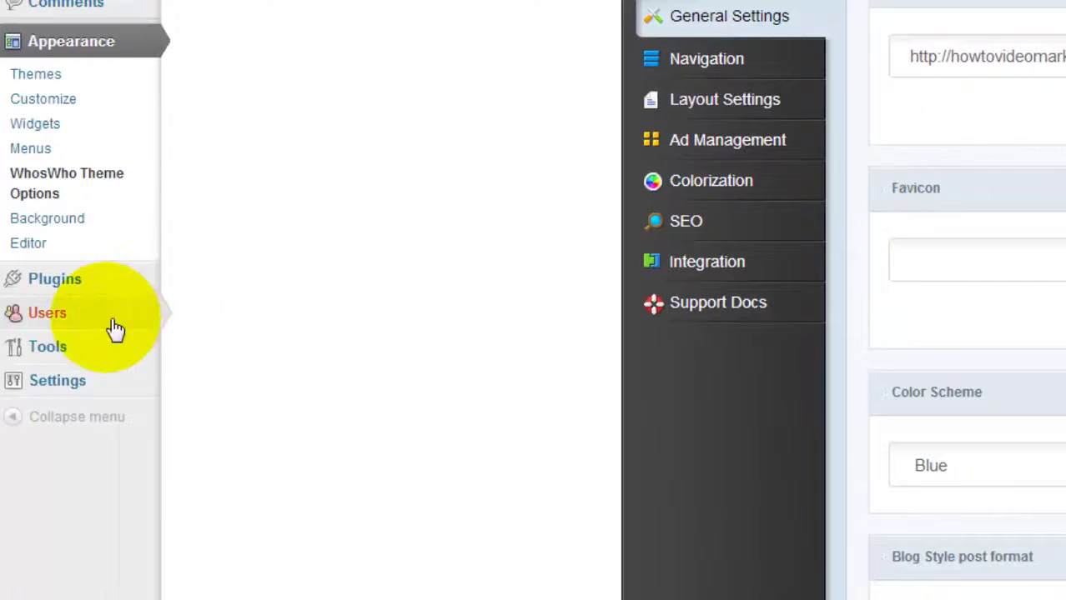
Install WordPress Importer 0.6.1 from the Import page, then activate it and run it
mouse_move(53, 350)
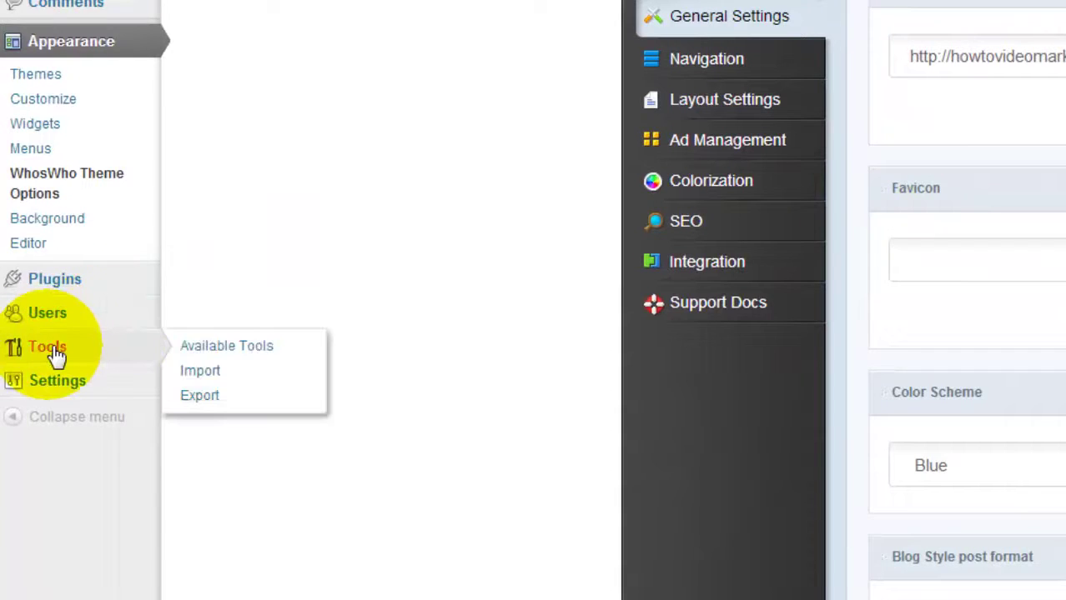
click(198, 373)
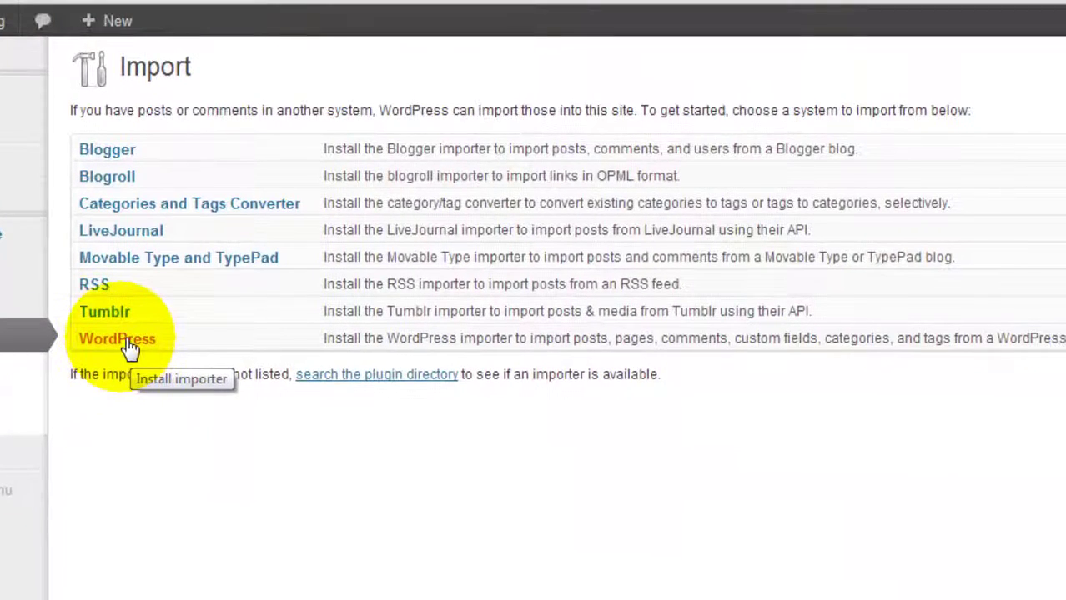
click(126, 344)
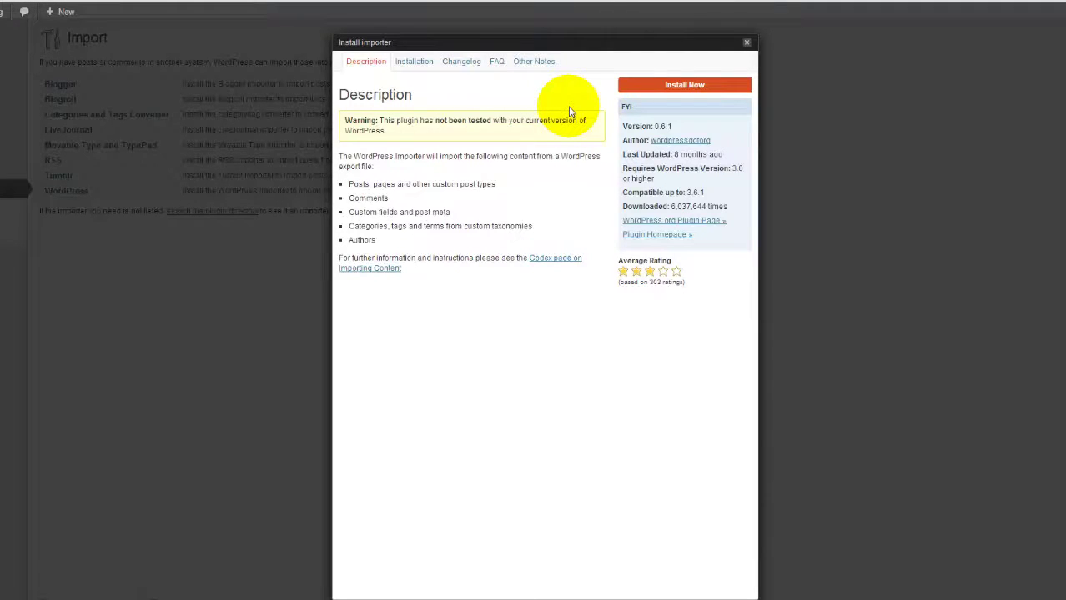
click(684, 85)
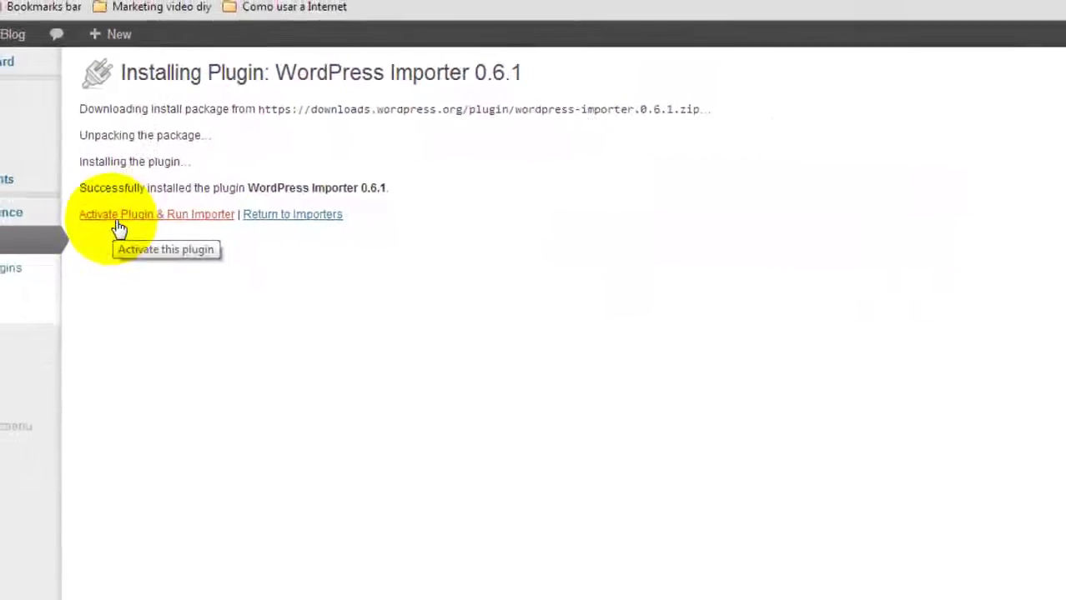
click(114, 225)
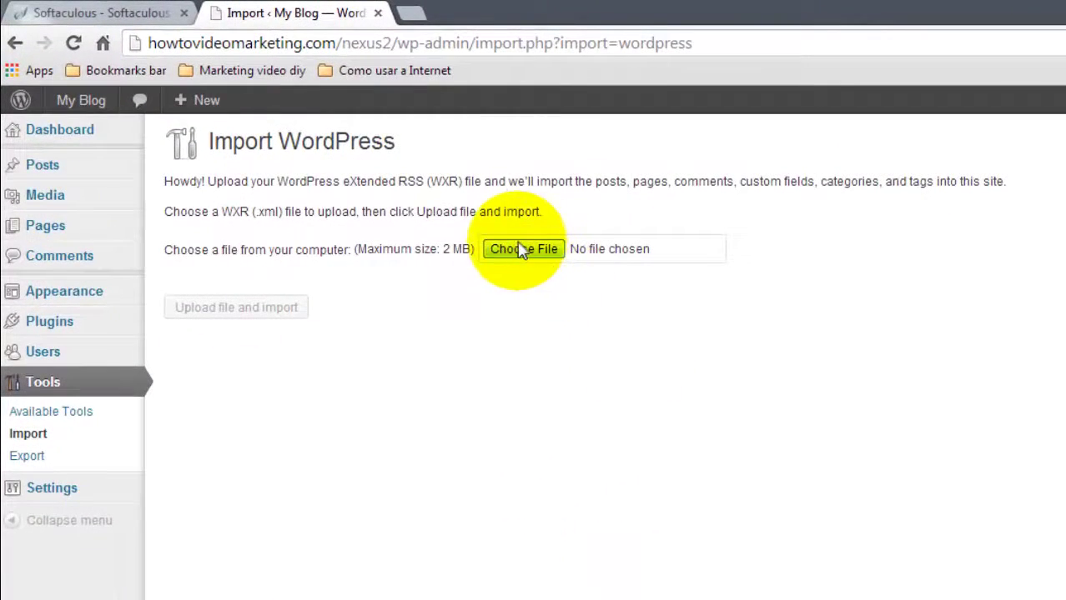
Browse to Desktop > WhosWho For Wolfy and select the WhosWho zip
click(513, 251)
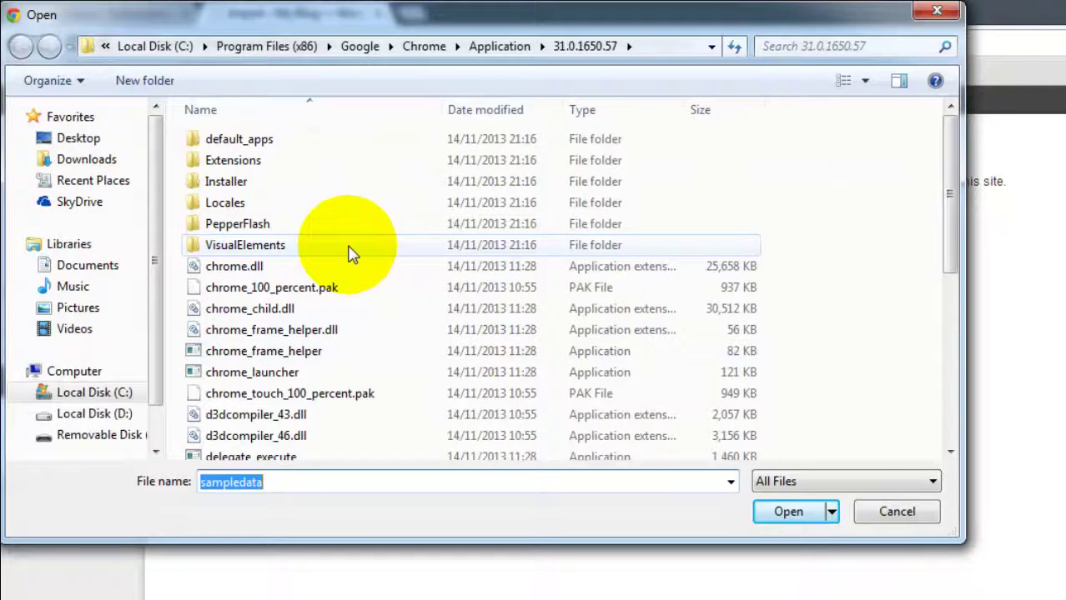
click(115, 138)
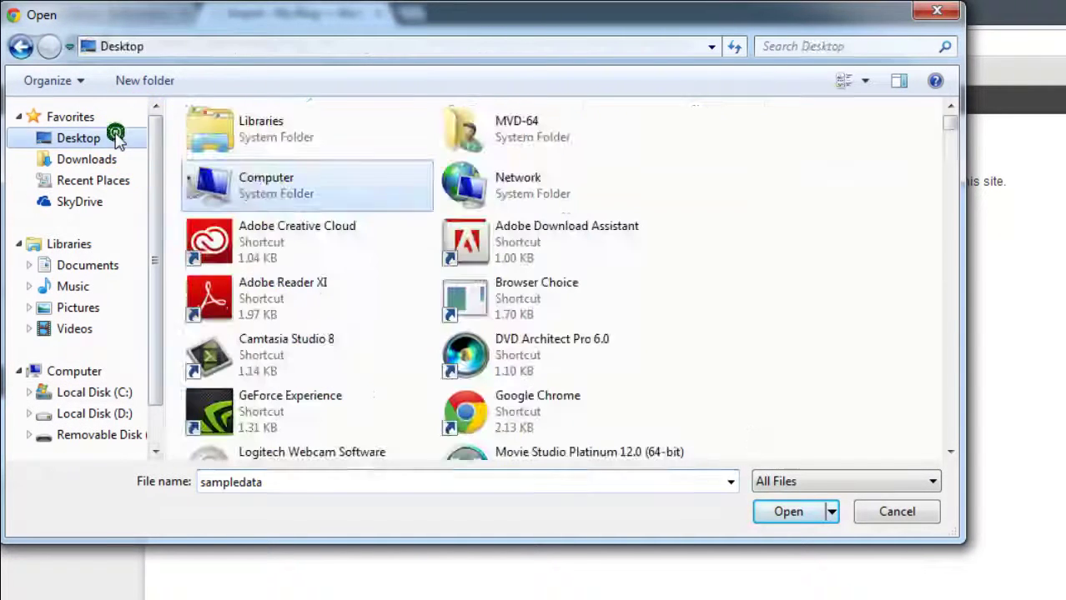
drag(947, 123, 951, 184)
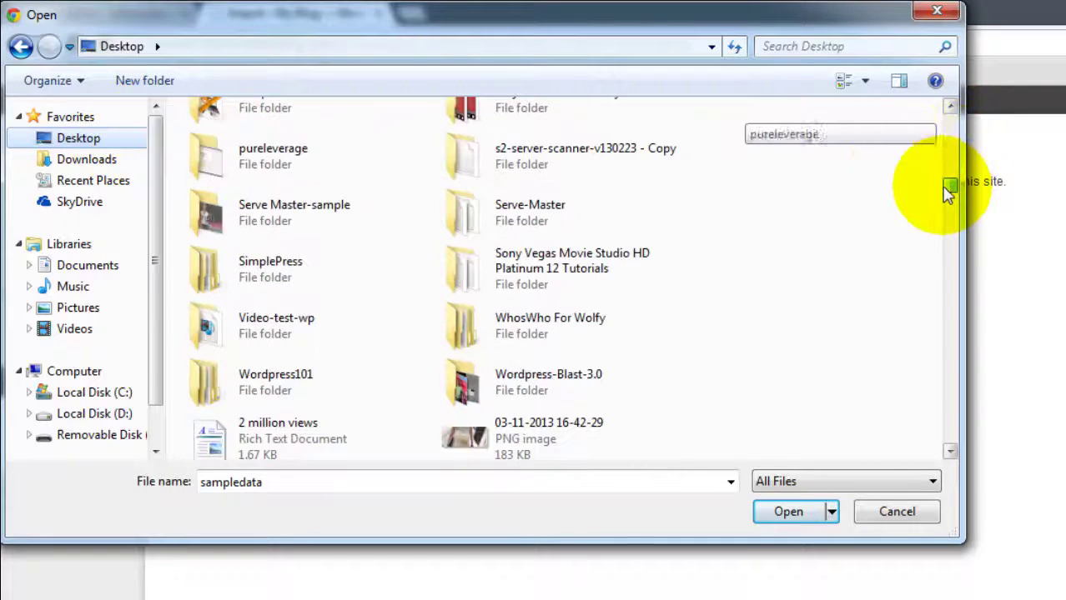
double_click(464, 321)
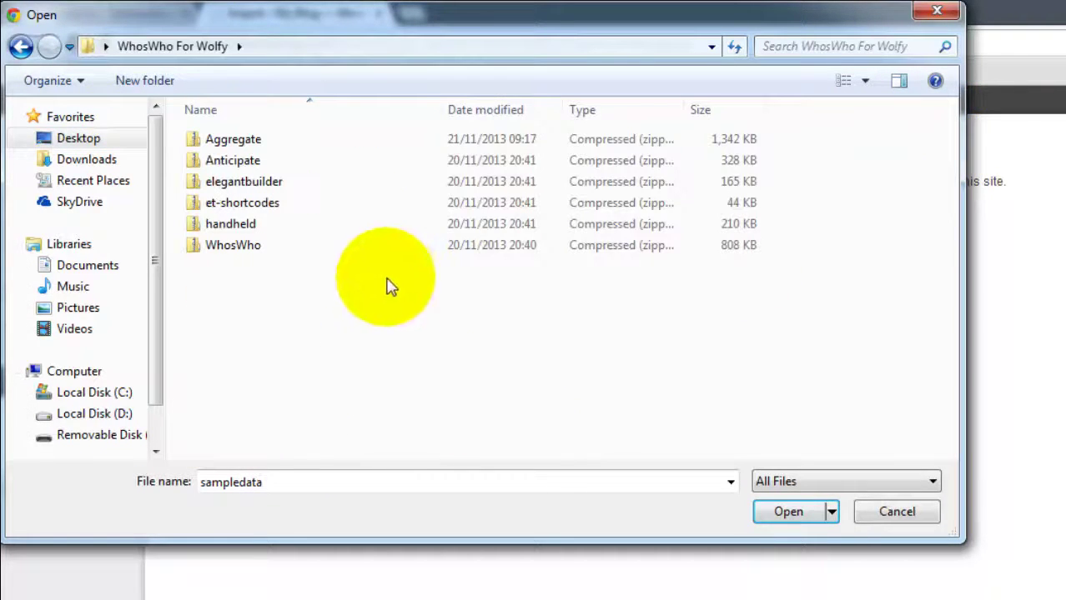
click(227, 245)
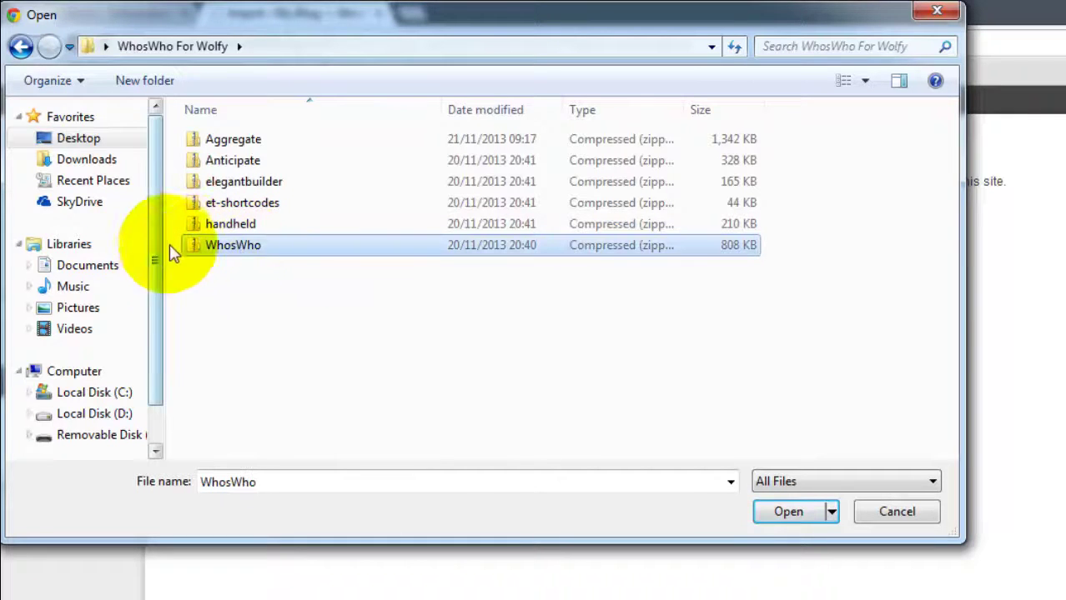
Extract WhosWho.zip into a WhosWho folder and close the Explorer window it opens
right_click(225, 247)
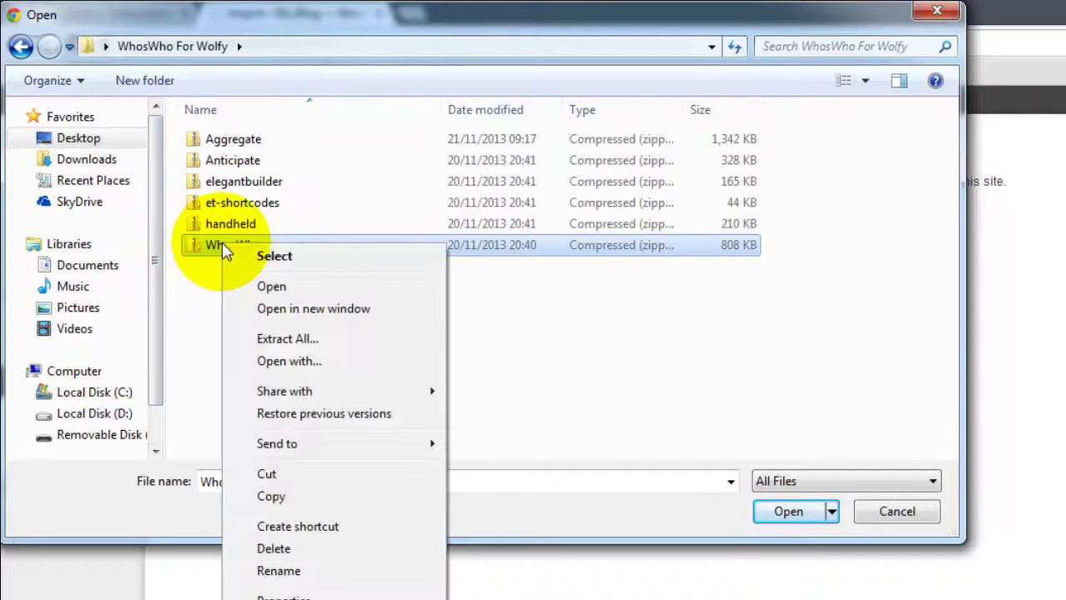
click(345, 341)
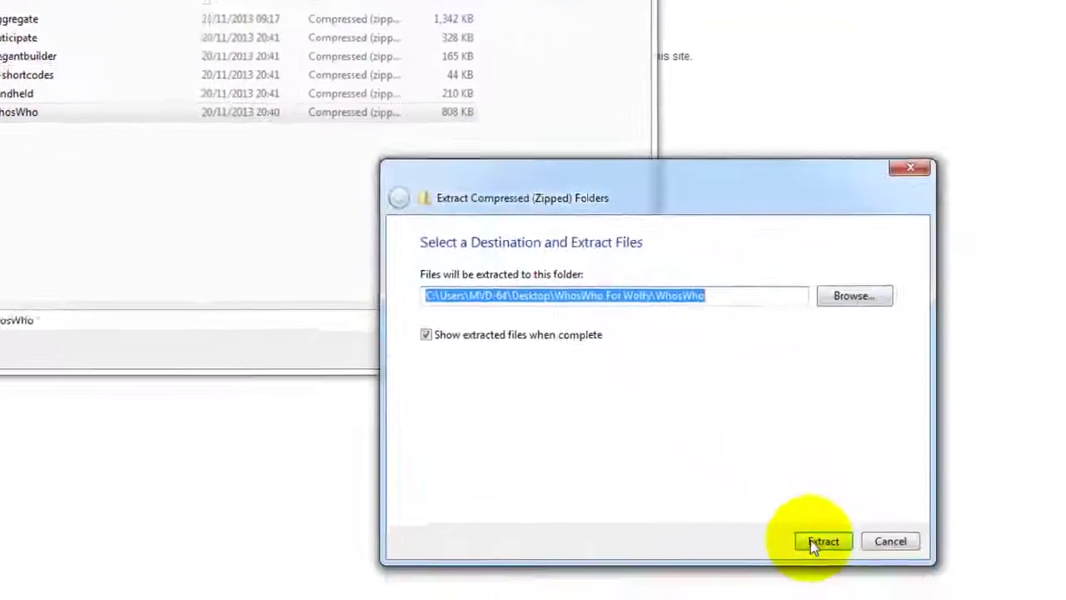
click(677, 458)
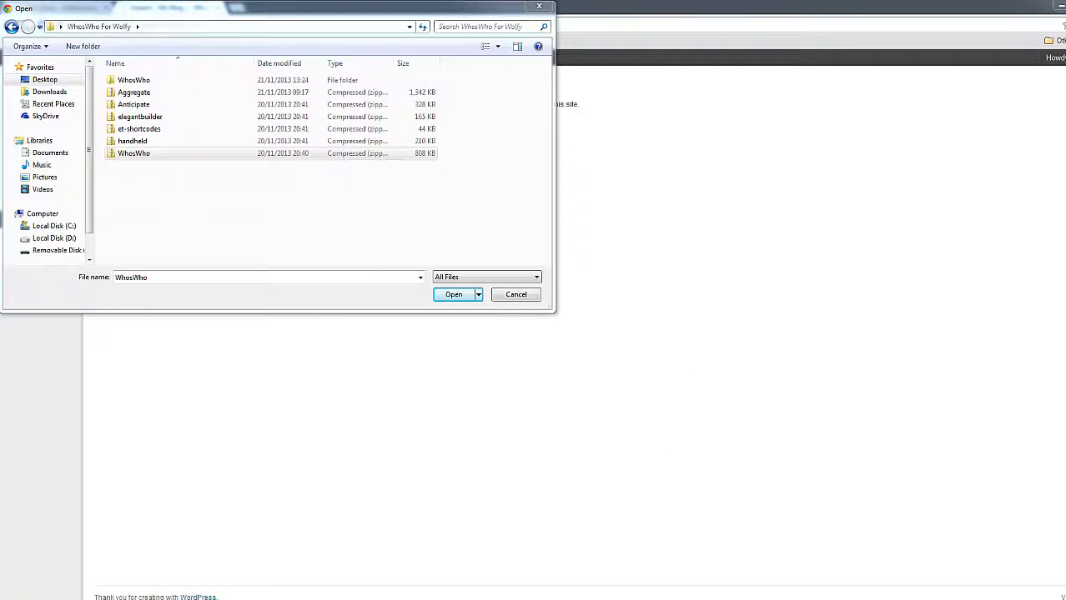
drag(885, 148, 878, 123)
click(1007, 109)
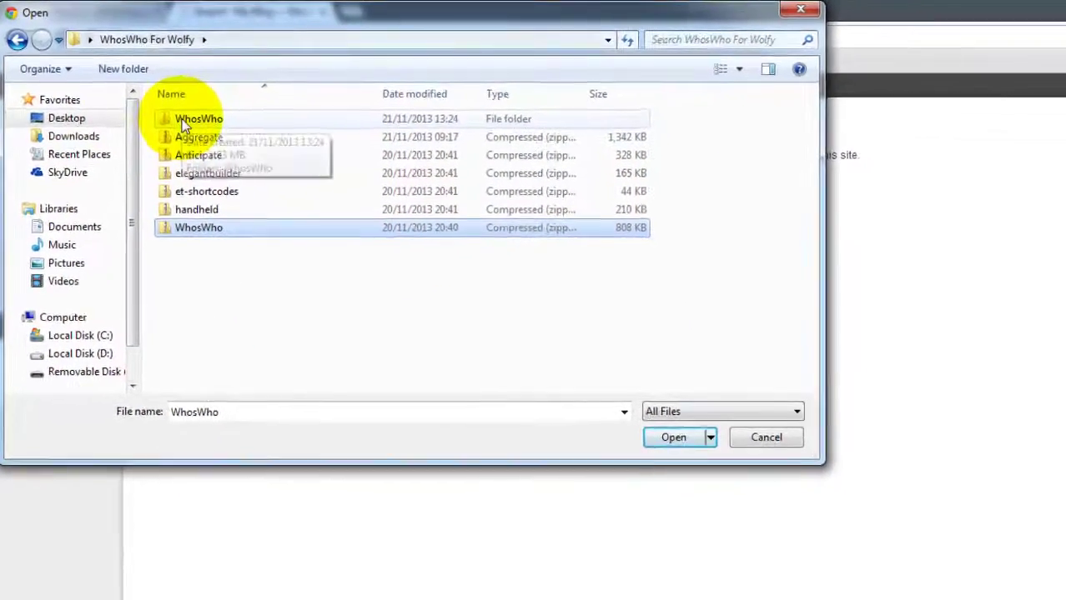
Go into WhosWho > WhosWho > sampledata and select the 'sample' XML file
double_click(188, 121)
double_click(192, 125)
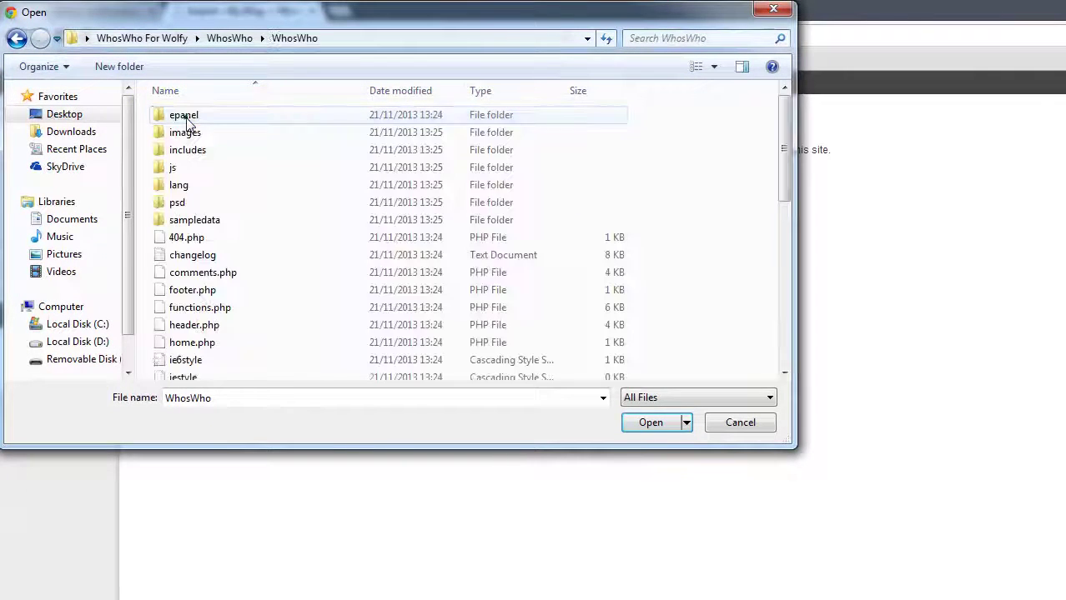
double_click(193, 221)
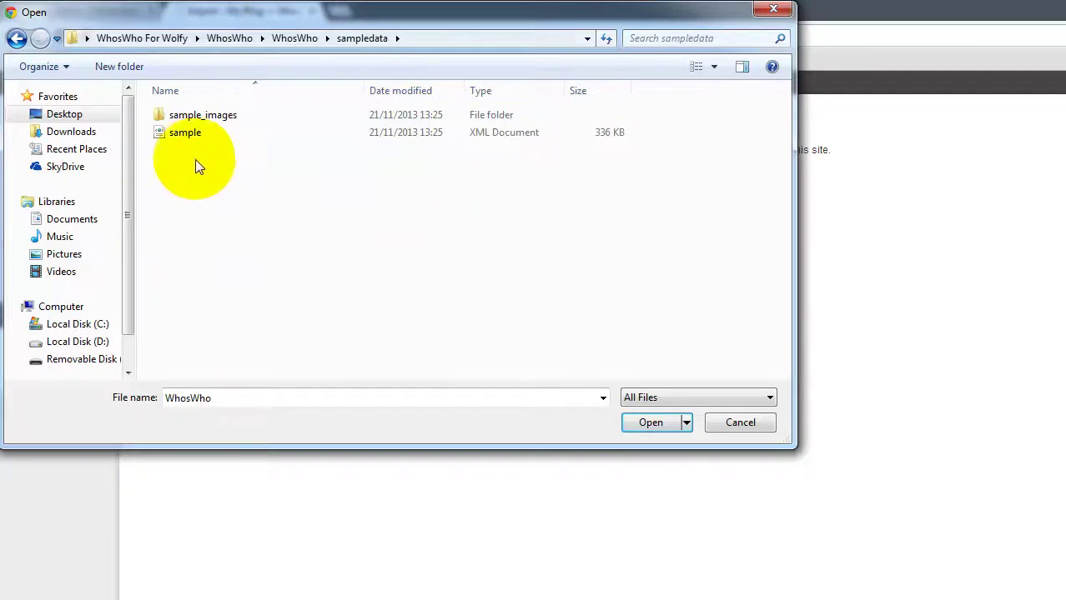
click(189, 138)
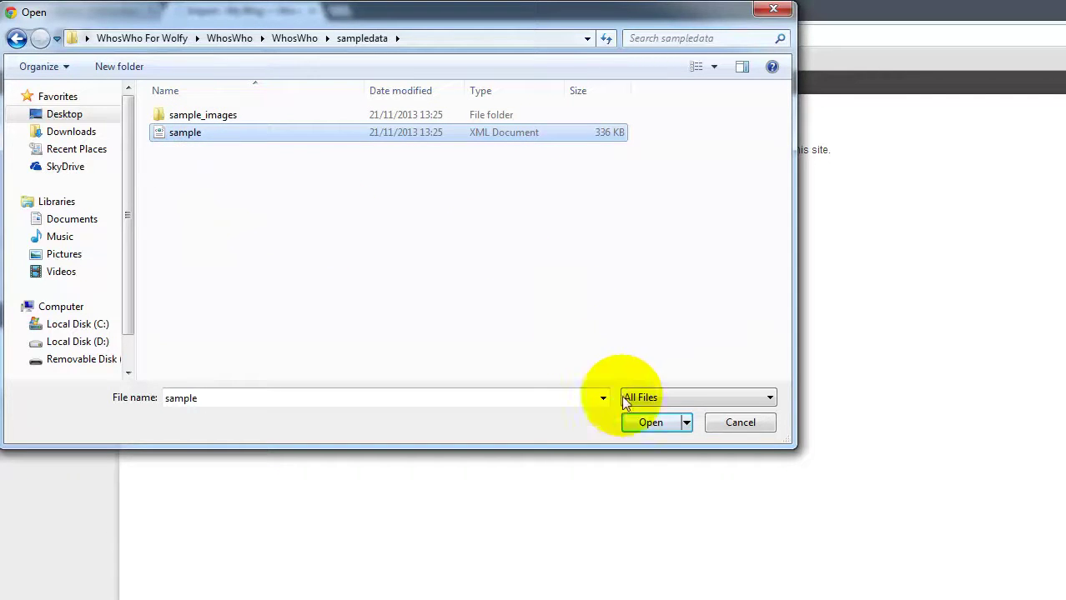
Upload sample.xml, tick 'Replace ePanel settings with sample data values', and submit the import
click(649, 423)
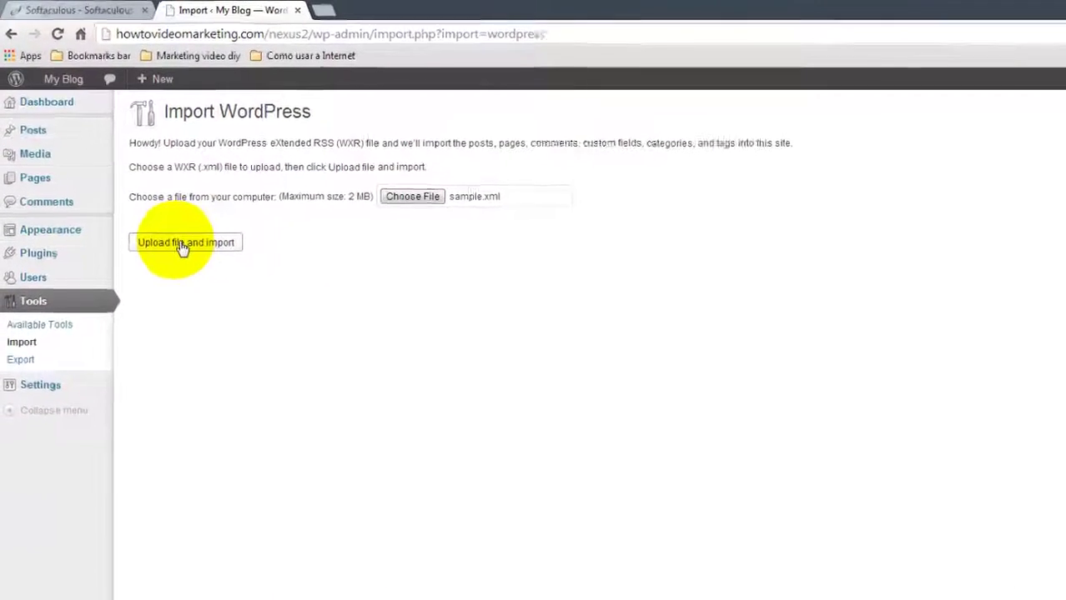
click(184, 245)
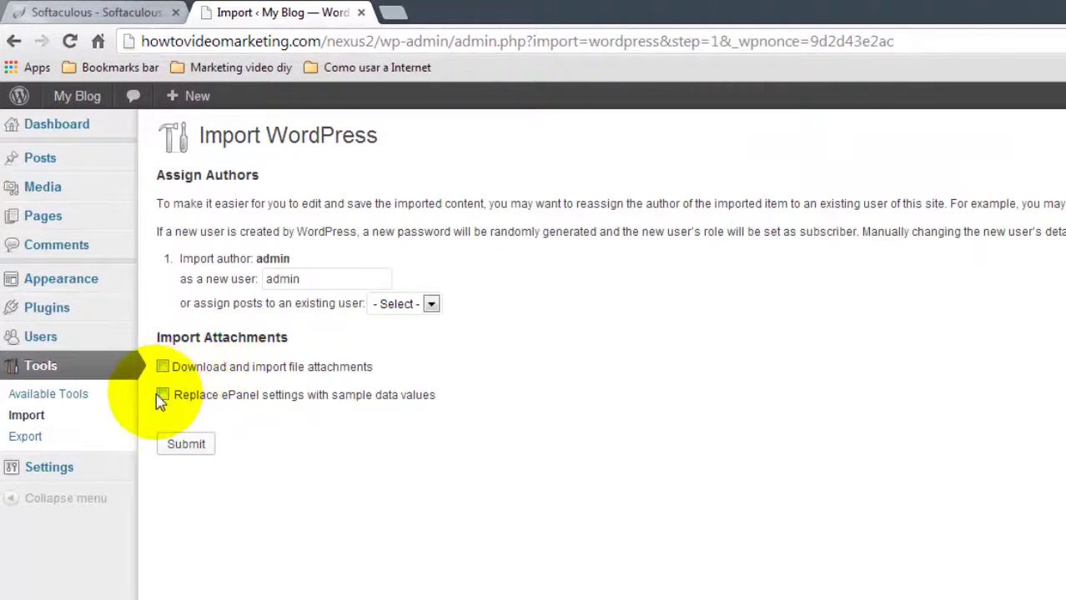
click(162, 397)
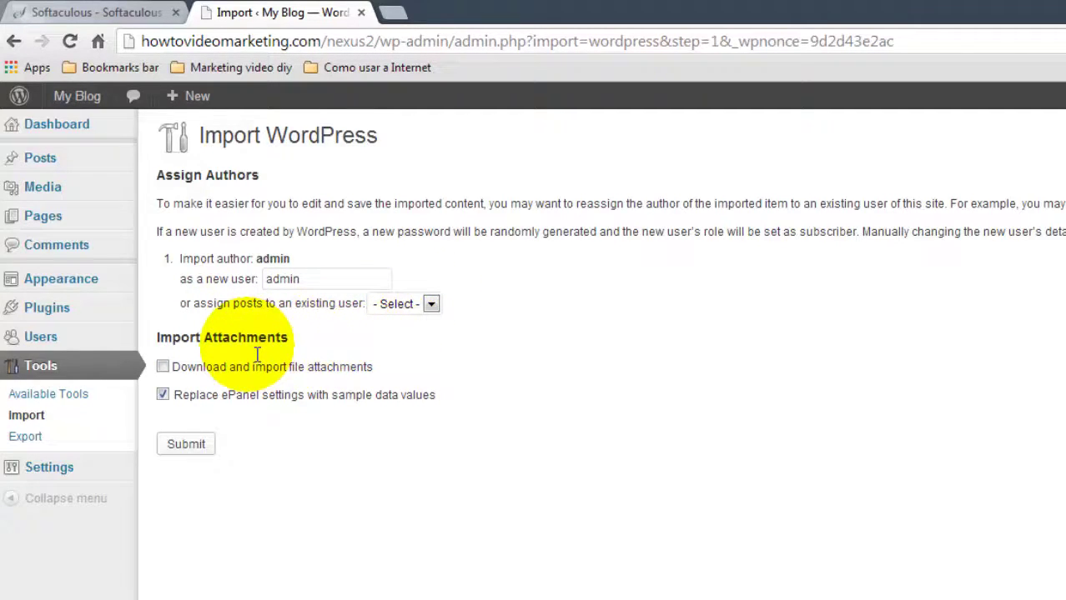
click(225, 371)
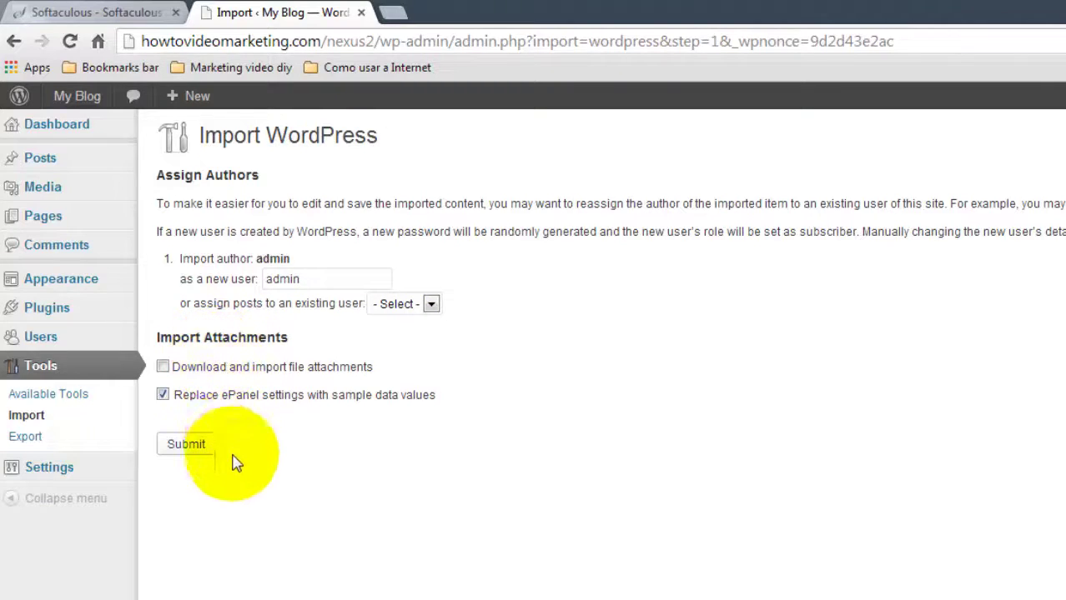
Let the import finish and scroll the results to the 'All done. Have fun!' message
click(187, 445)
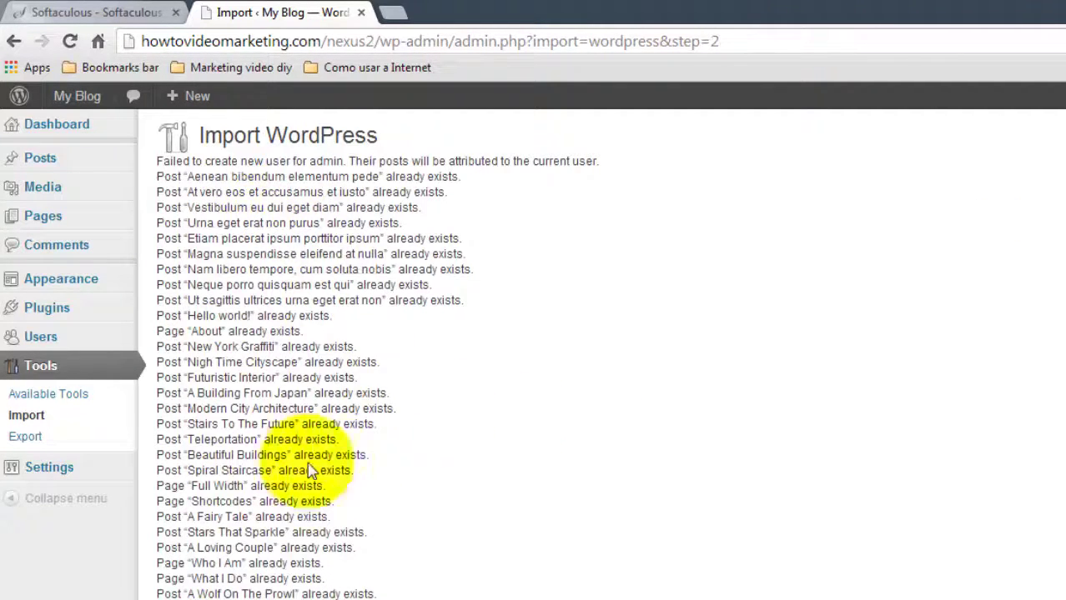
scroll(292, 359, down, 3)
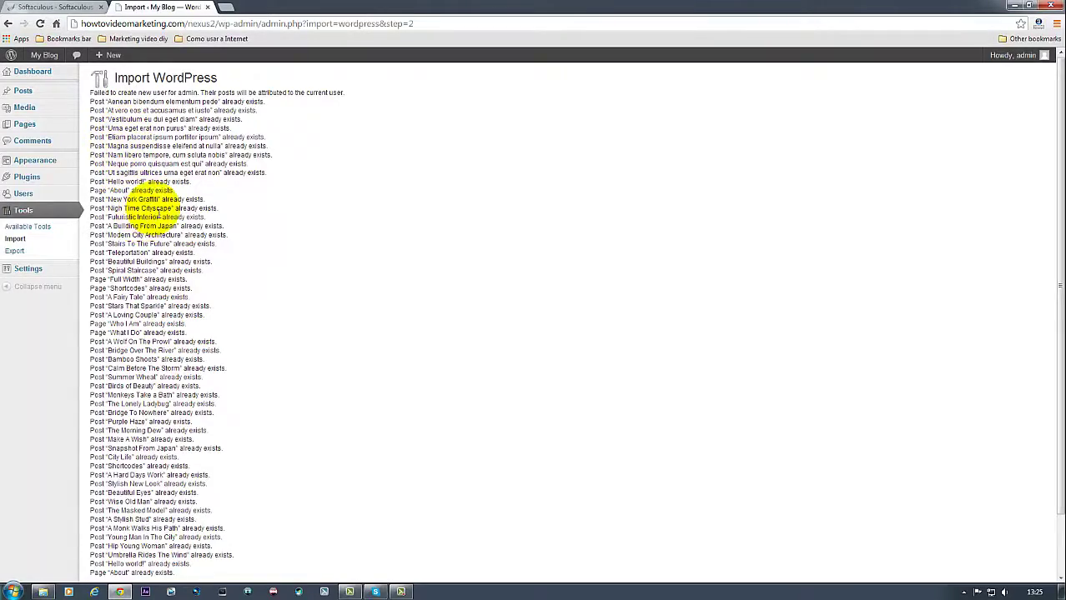
scroll(159, 213, down, 3)
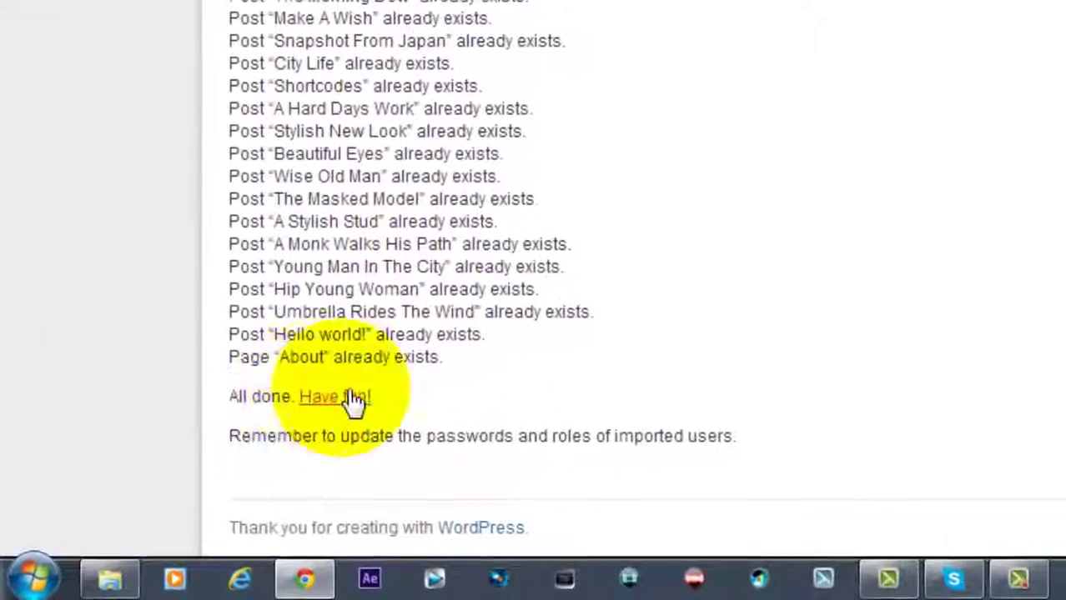
scroll(392, 392, up, 2)
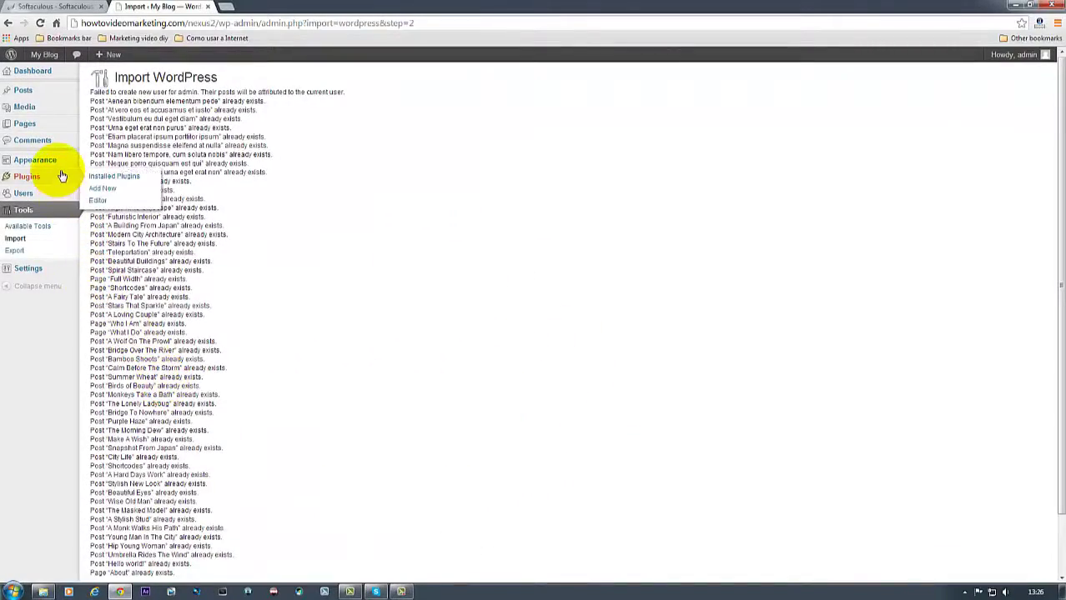
Open WhosWho Theme Options under Appearance and review the imported ePanel General Settings
mouse_move(38, 160)
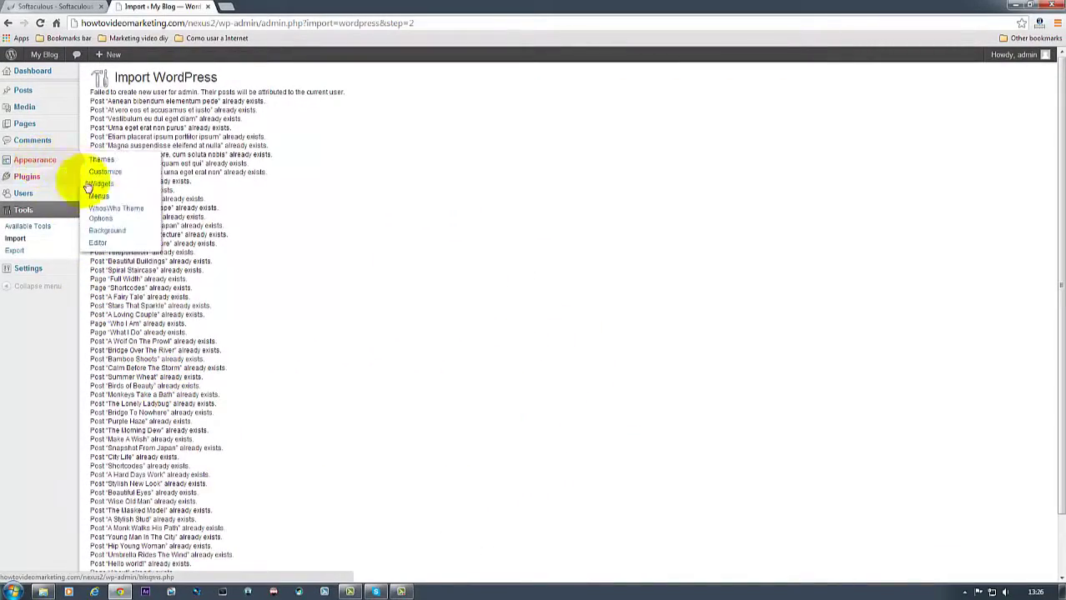
click(101, 214)
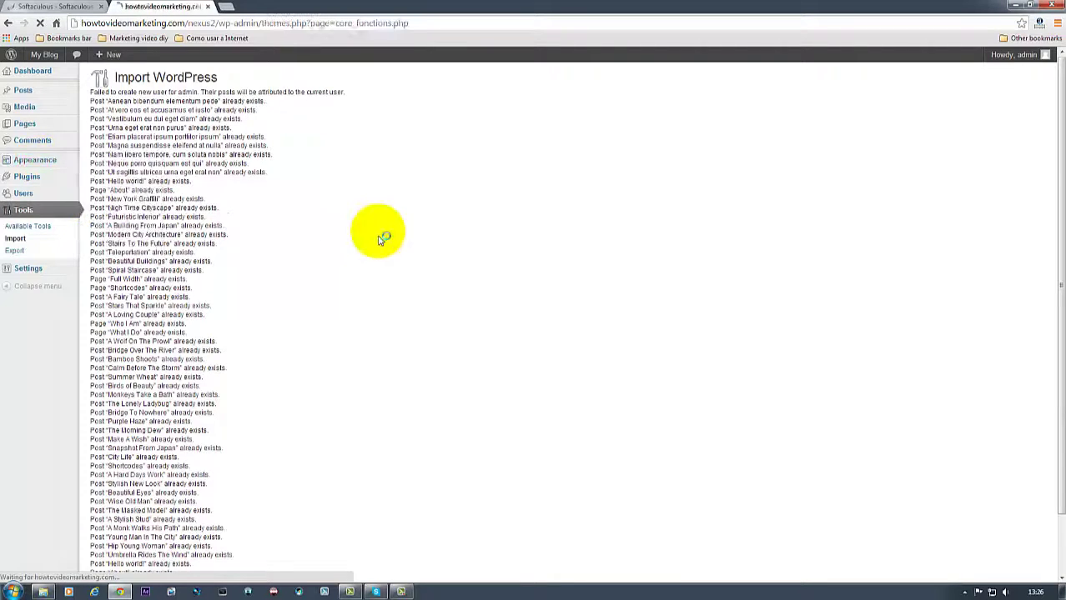
scroll(474, 271, down, 8)
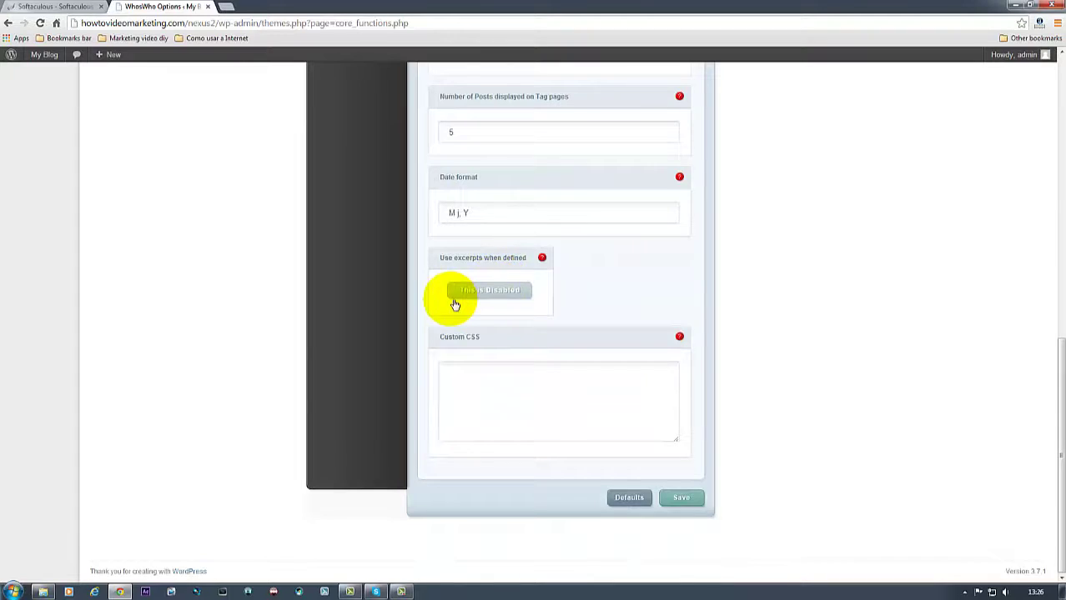
scroll(454, 305, up, 8)
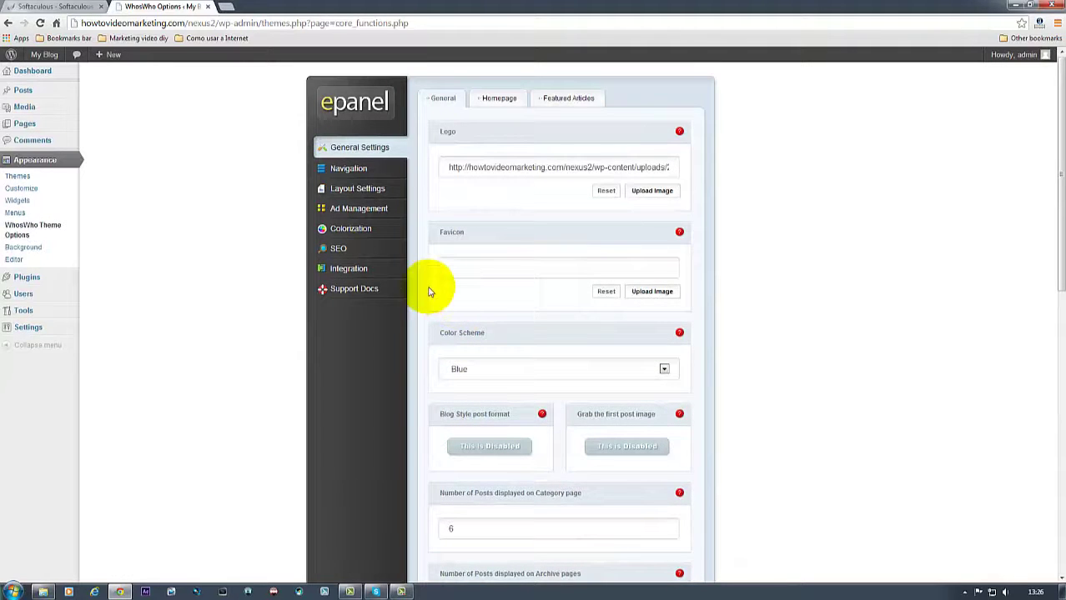